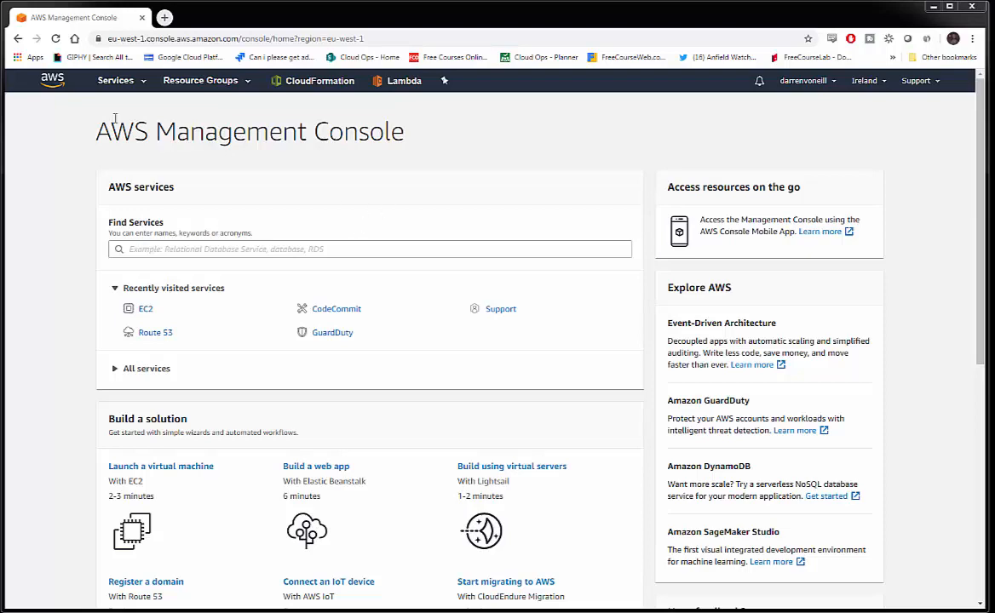
# - Open the EC2 service and start launching a new instance
pyautogui.click(119, 81)
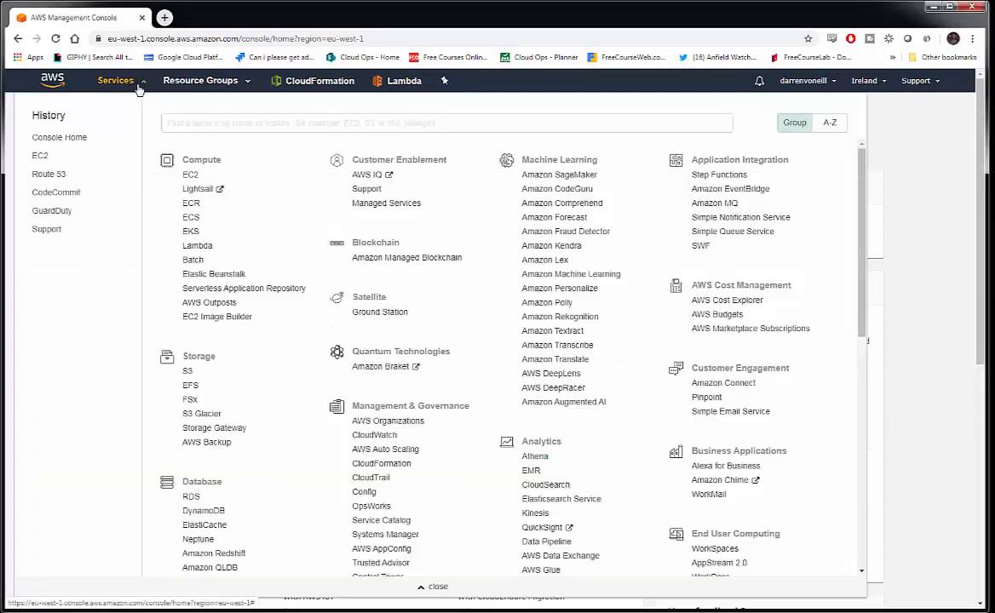
pyautogui.click(191, 176)
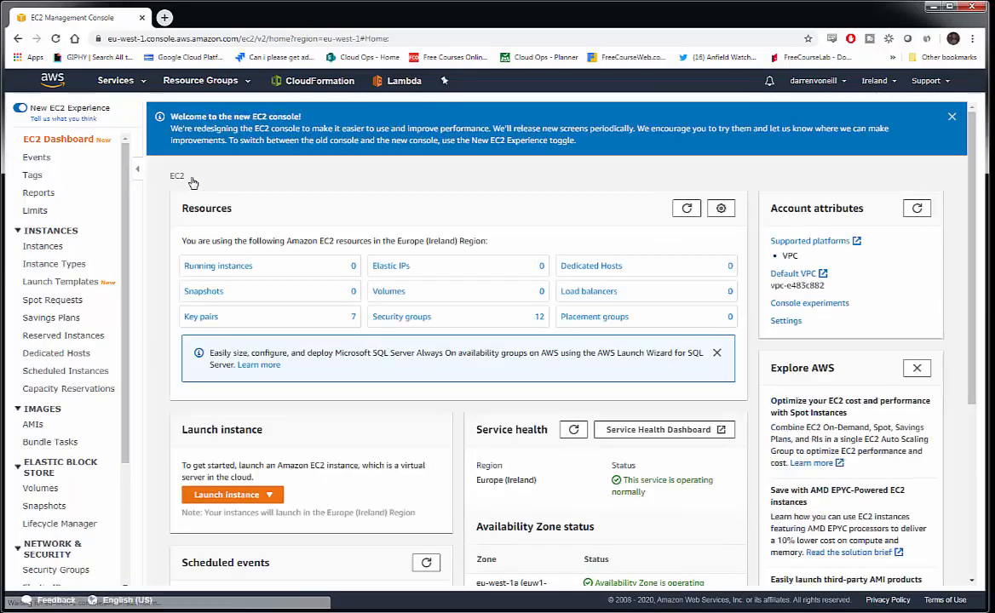
pyautogui.click(235, 497)
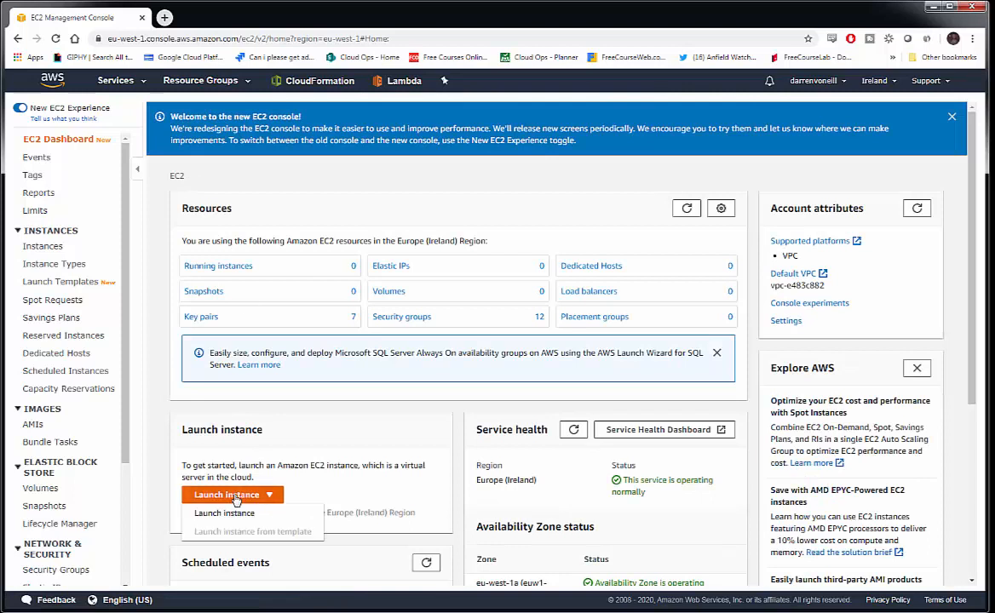
pyautogui.click(233, 514)
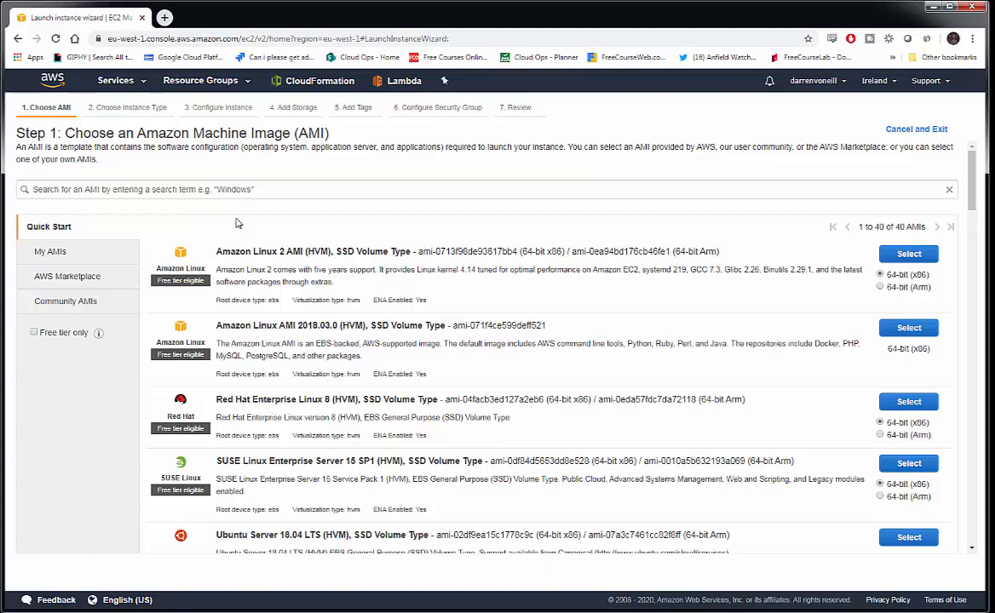
# - Choose the 64-bit (x86) Amazon Linux 2 AMI and accept the t2.micro type, default instance details and default storage
pyautogui.click(909, 254)
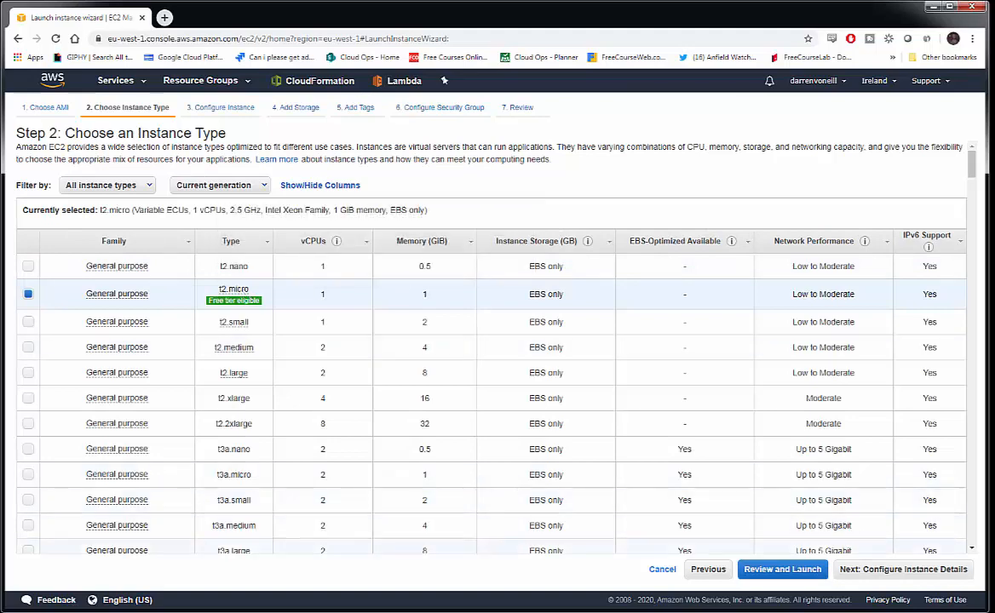
pyautogui.click(908, 576)
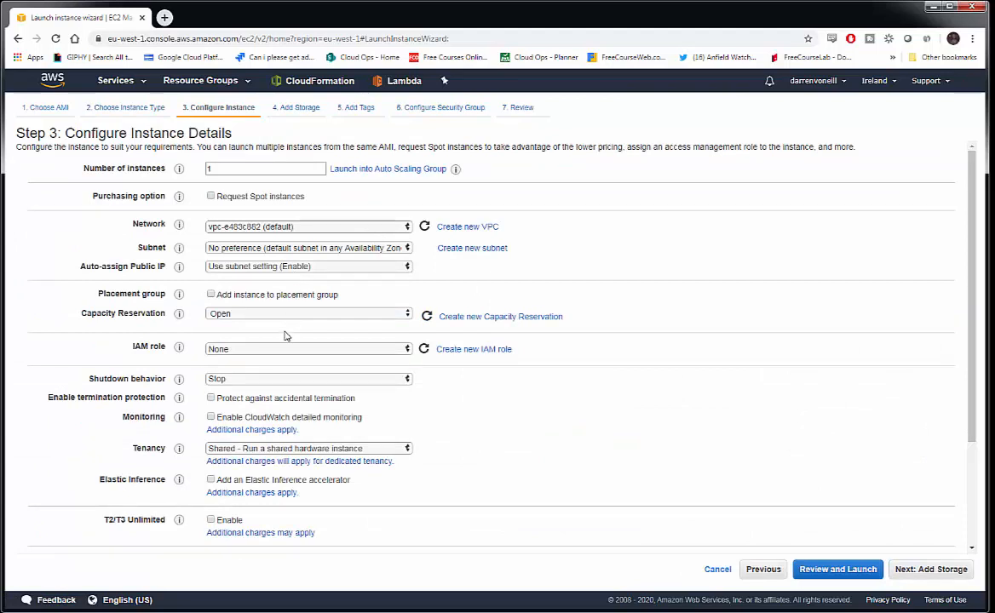
pyautogui.click(949, 568)
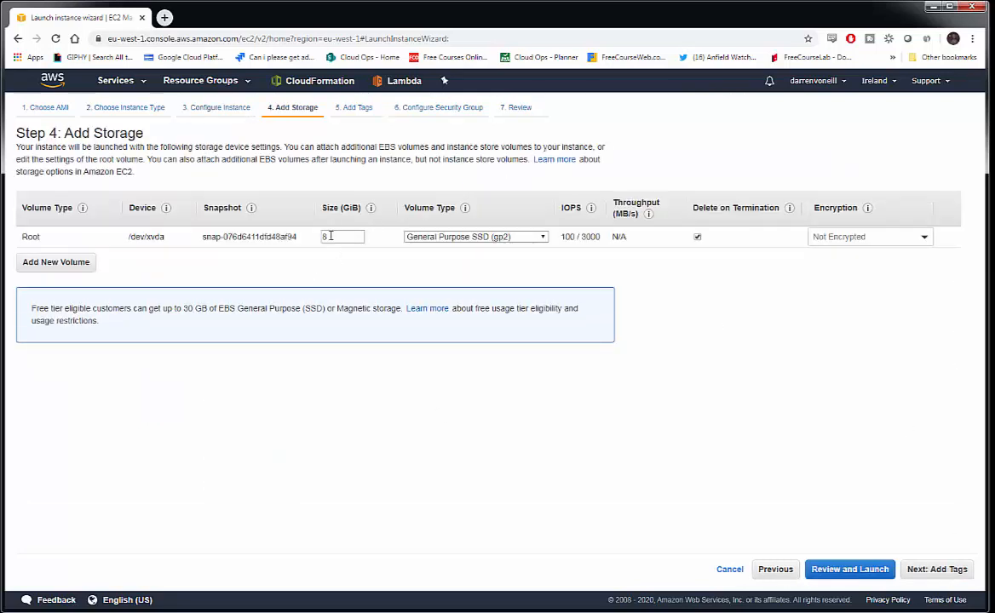
pyautogui.click(954, 569)
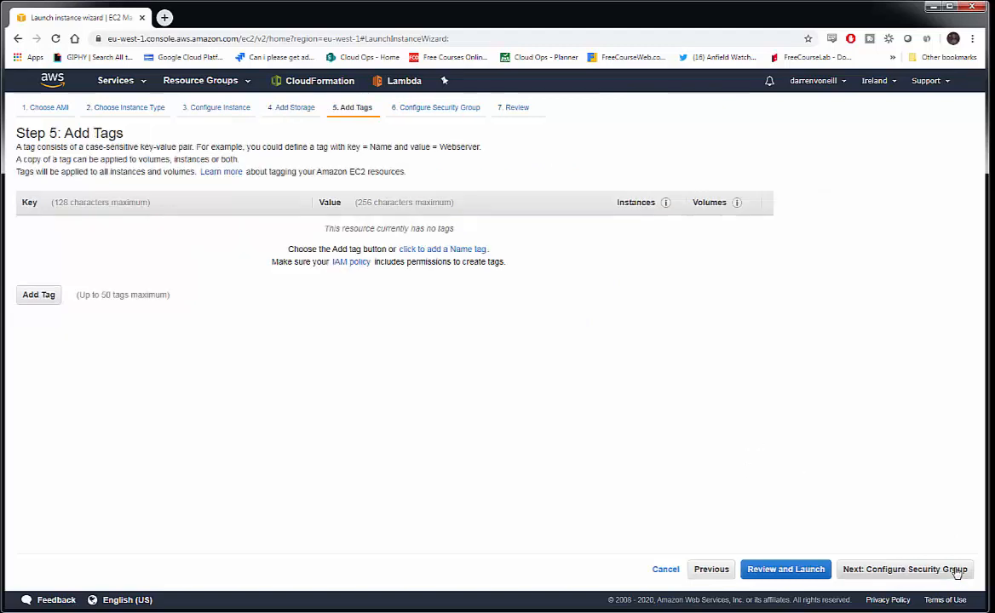
# - Add a tag with key Name and value MyTestServer, and proceed to the security group configuration
pyautogui.click(38, 295)
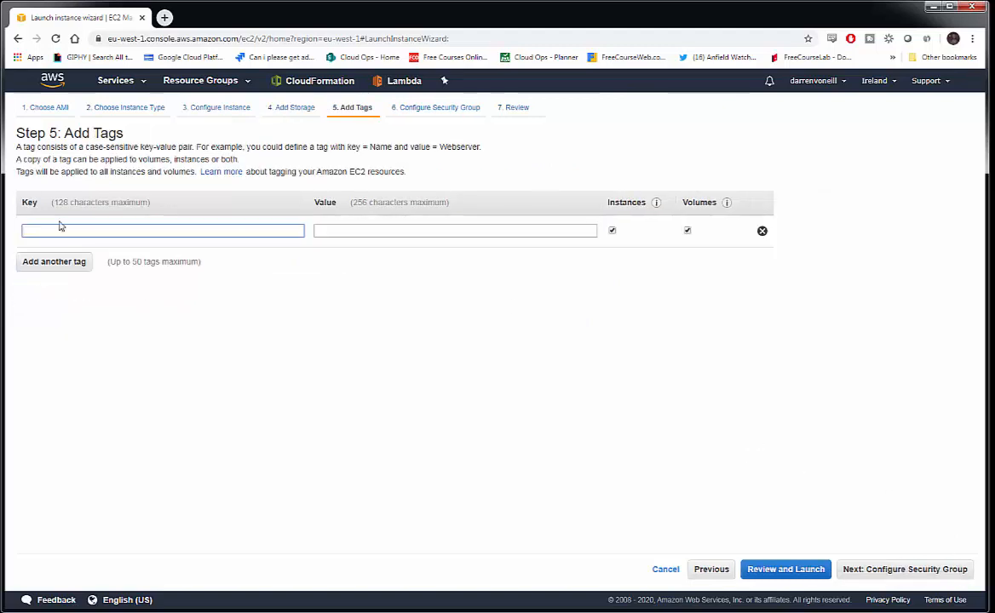
pyautogui.write('Name')
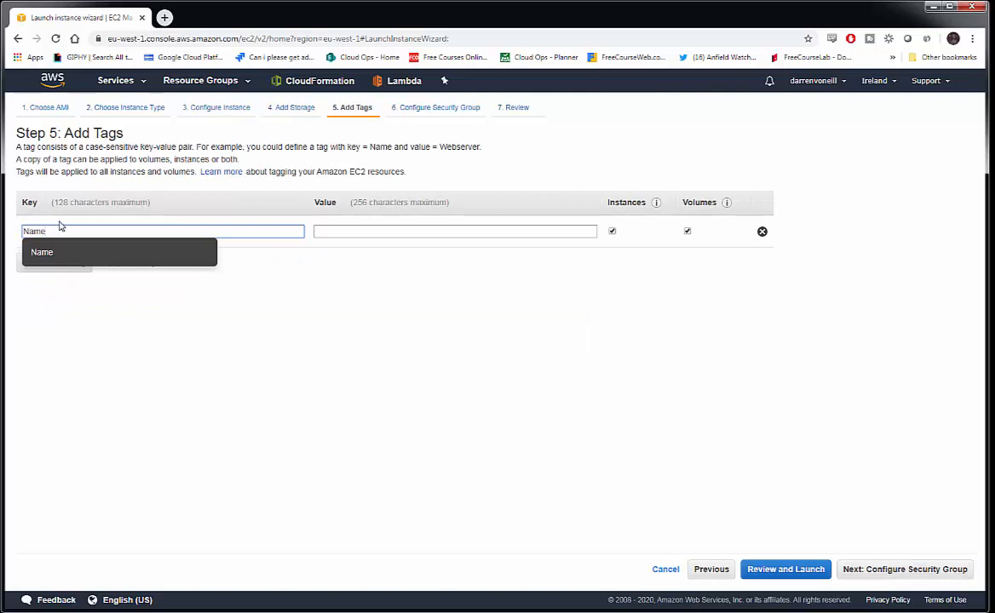
pyautogui.click(41, 253)
pyautogui.click(407, 233)
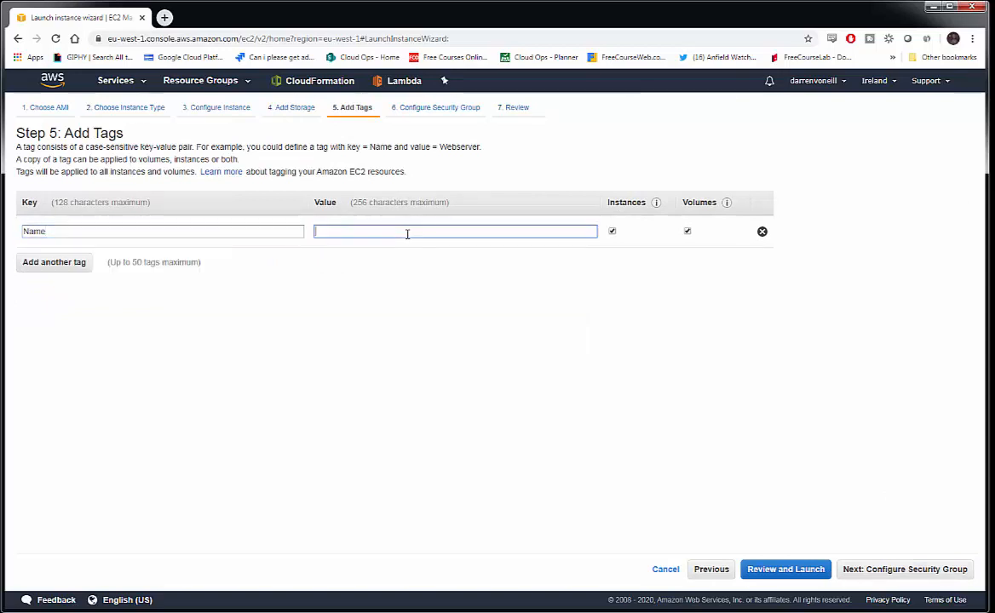
pyautogui.write('MyTestServer')
pyautogui.click(882, 570)
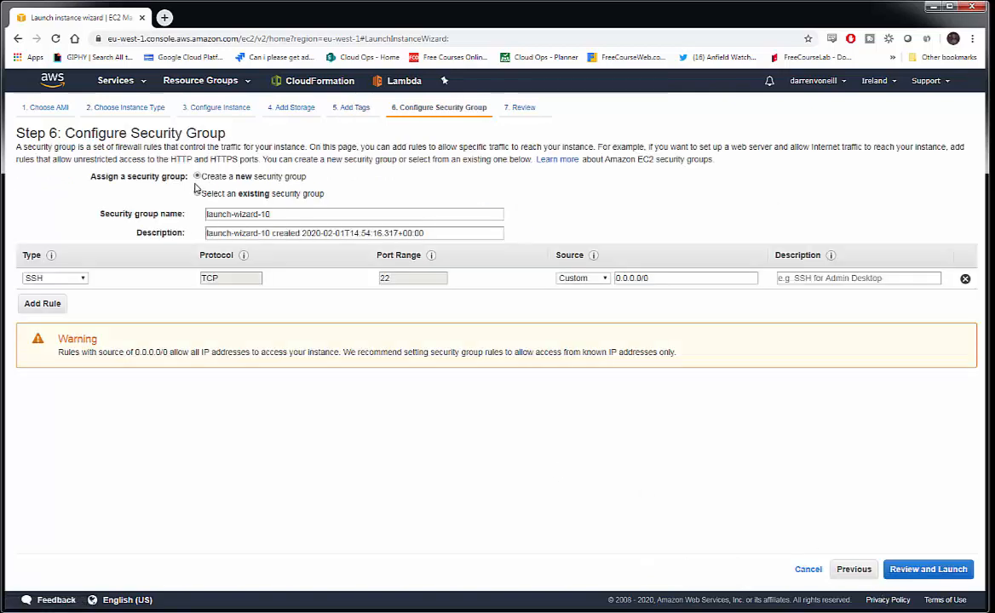
# - Restrict the new security group's SSH rule to the My IP source and proceed to the launch review
pyautogui.click(601, 279)
pyautogui.click(592, 312)
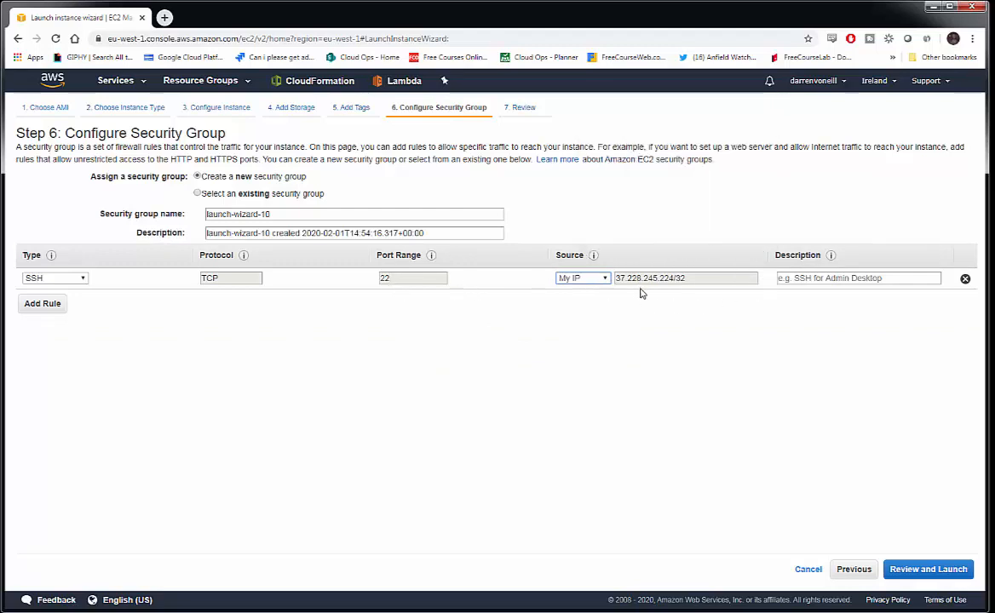
pyautogui.click(954, 572)
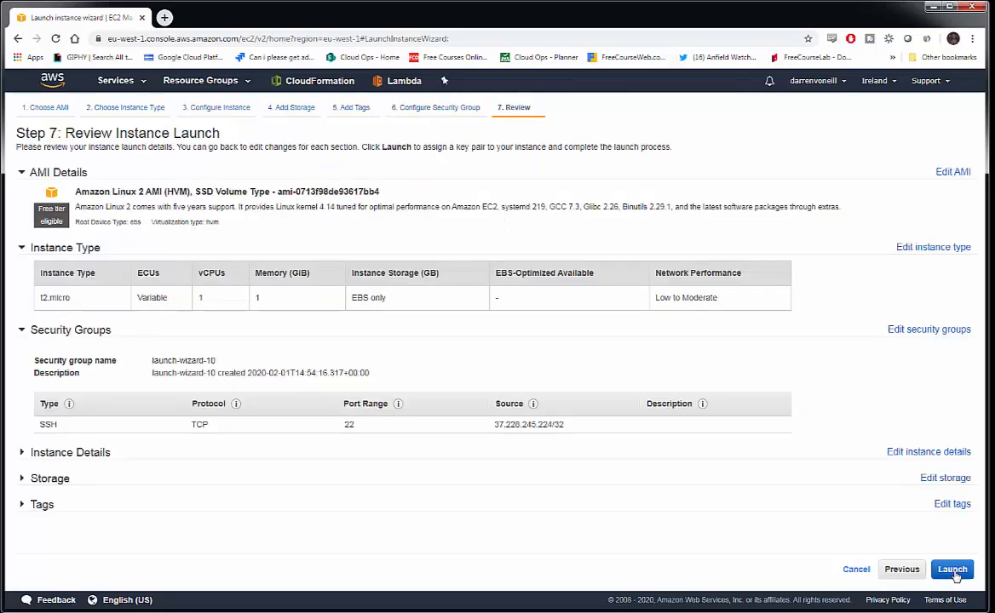
# - Launch the instance with a newly created and downloaded key pair named MyTestKey, and open the instance's entry in the instances list
pyautogui.click(952, 569)
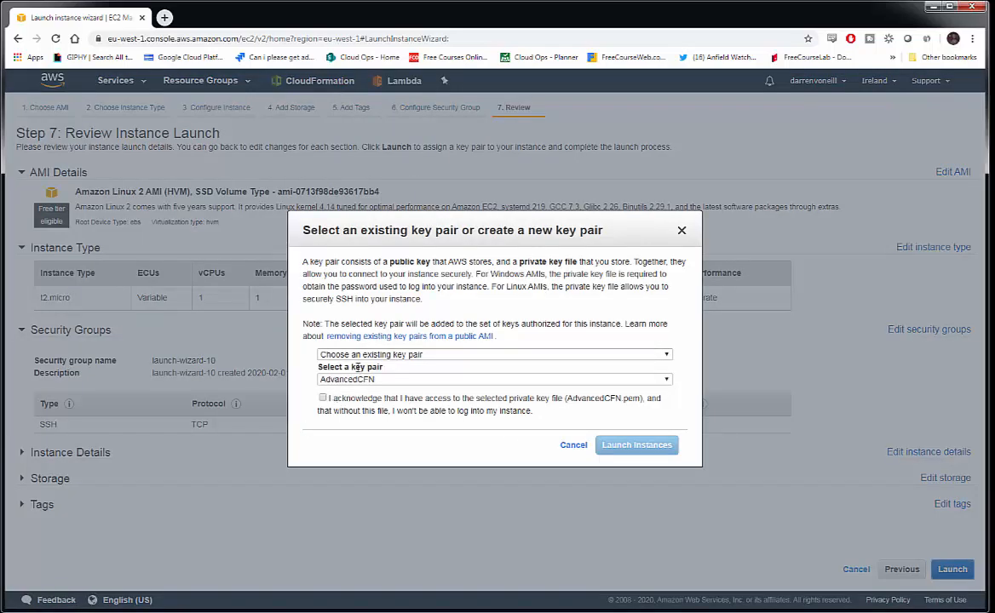
pyautogui.click(358, 355)
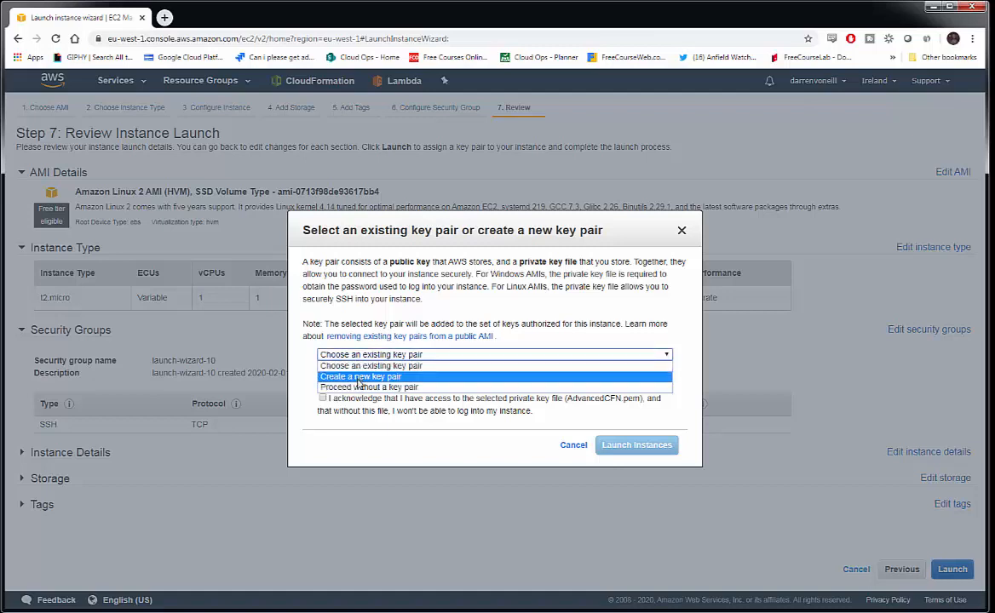
pyautogui.click(361, 376)
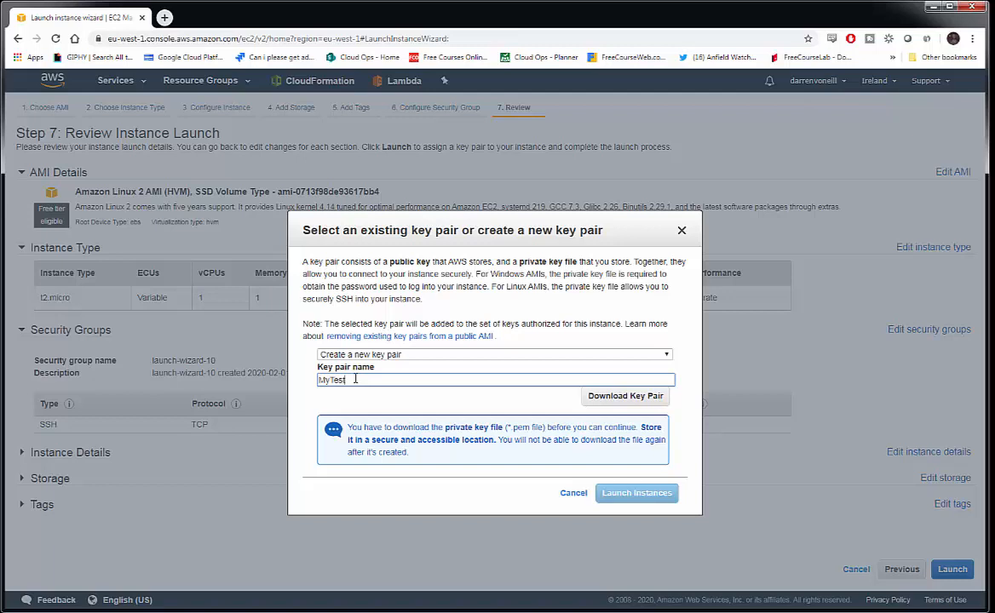
pyautogui.write('MyTestKey')
pyautogui.click(613, 403)
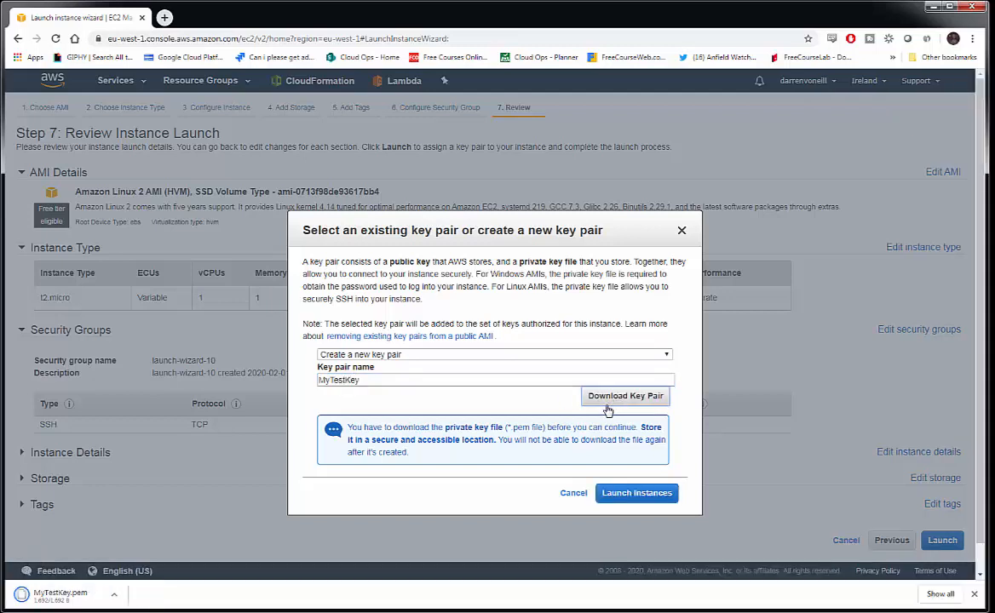
pyautogui.click(646, 496)
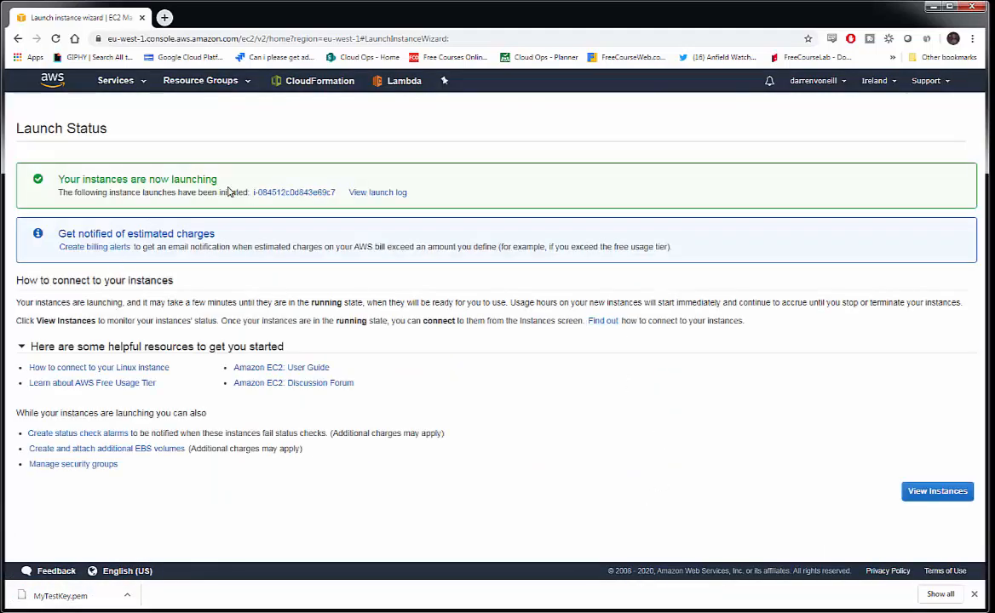
pyautogui.click(300, 201)
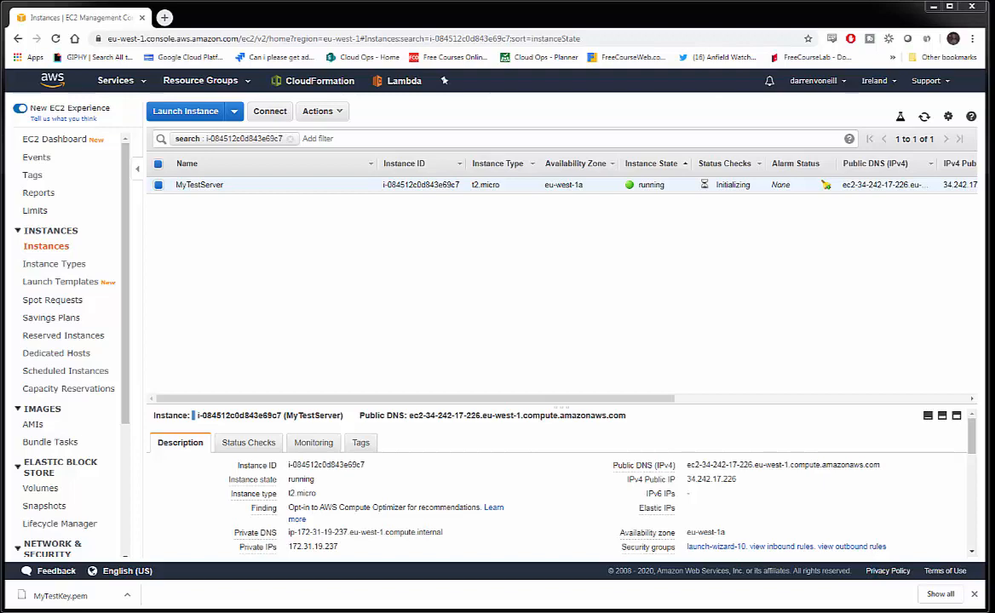
# - Switch to PuTTY Key Generator and load MyTestKey.pem from the Downloads folder, with all file types shown
pyautogui.moveTo(0, 97); pyautogui.dragTo(348, 106)
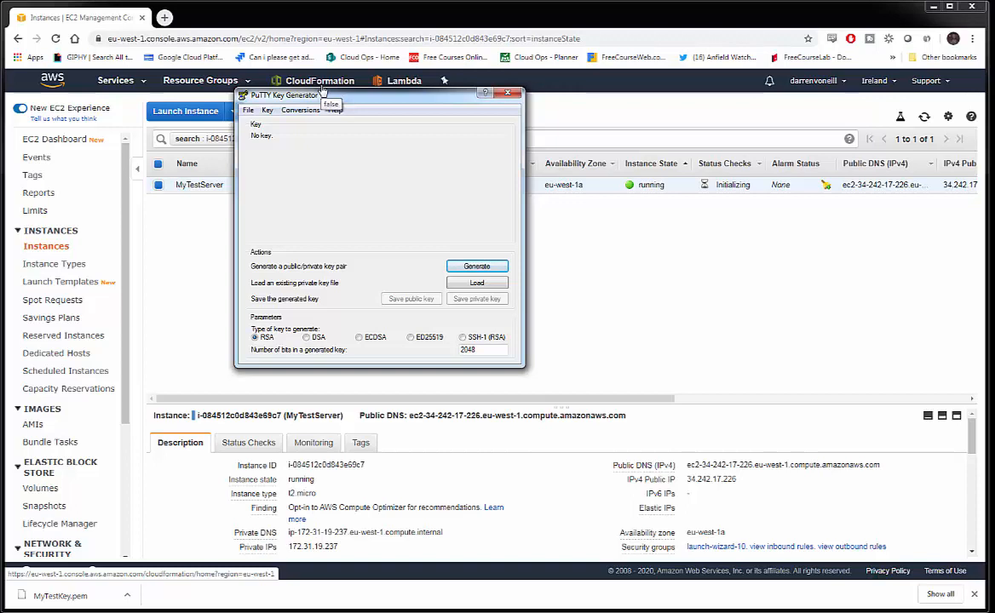
pyautogui.click(480, 286)
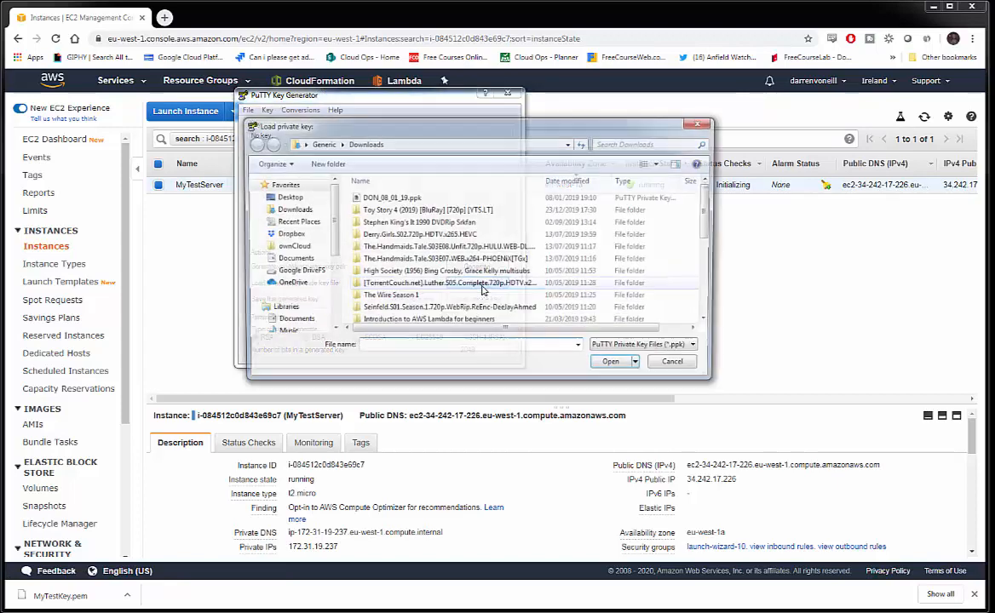
pyautogui.click(567, 181)
pyautogui.click(563, 183)
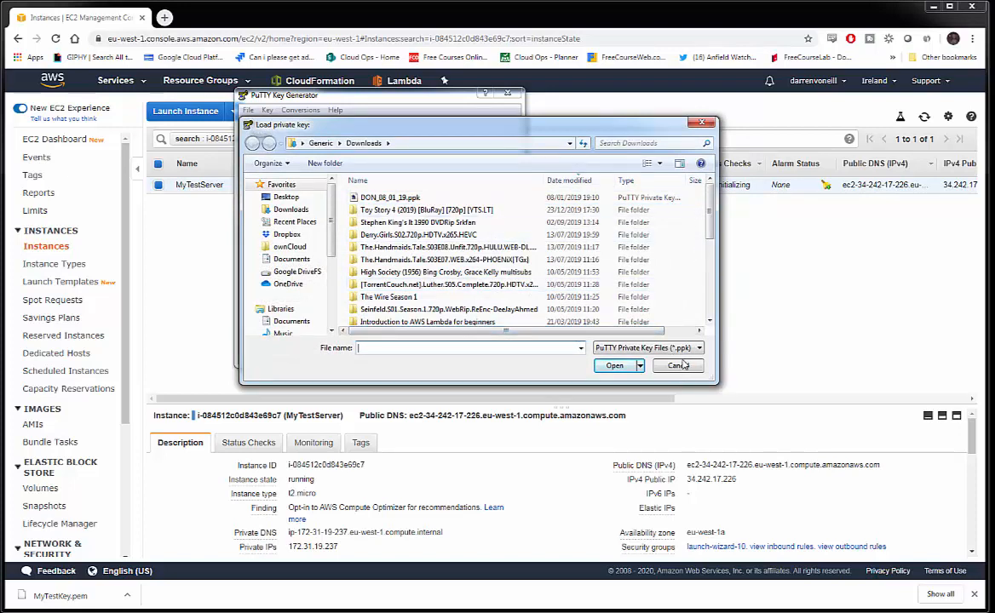
pyautogui.click(647, 348)
pyautogui.click(649, 368)
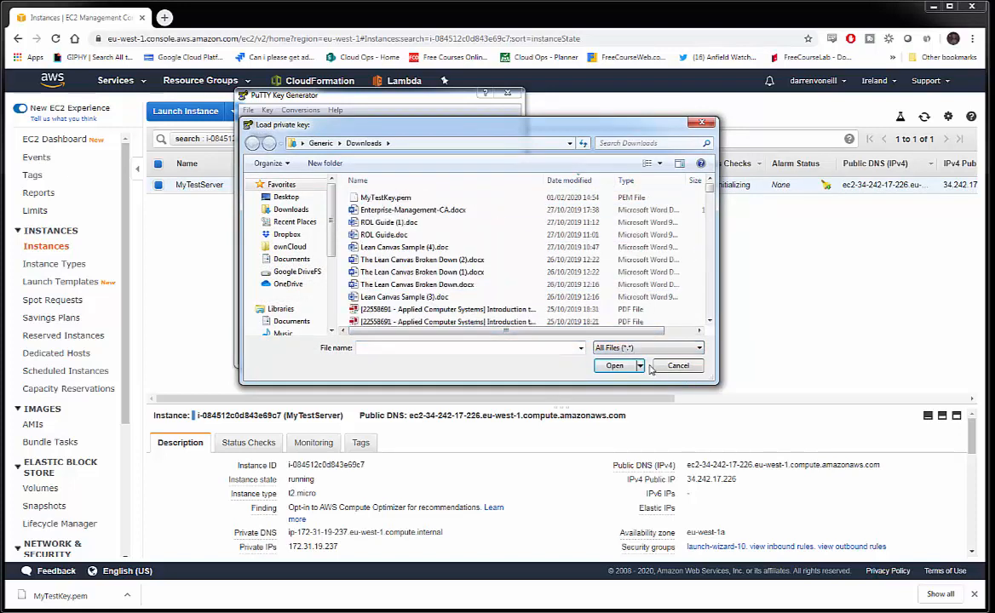
pyautogui.click(385, 199)
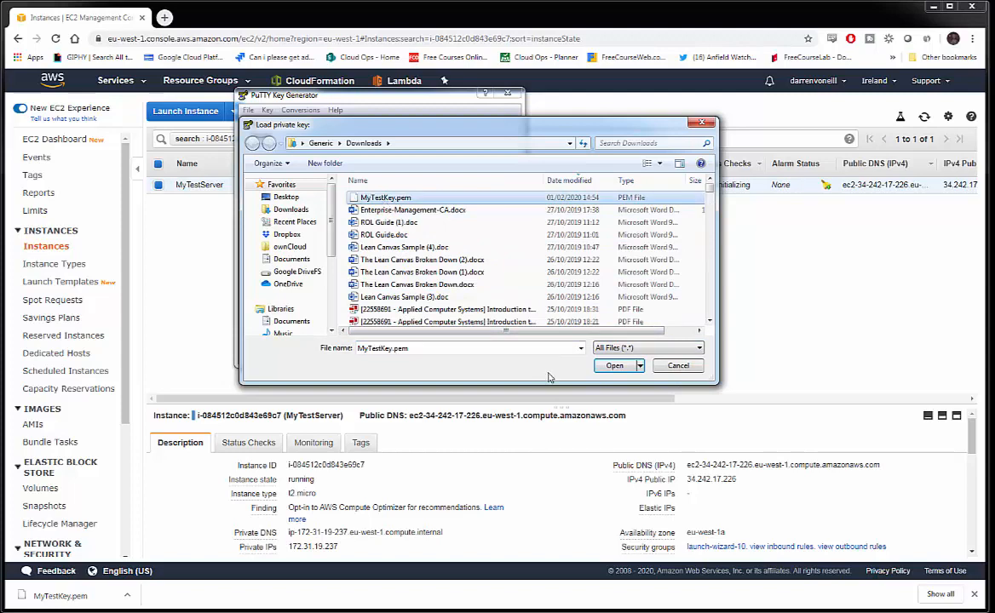
pyautogui.click(612, 367)
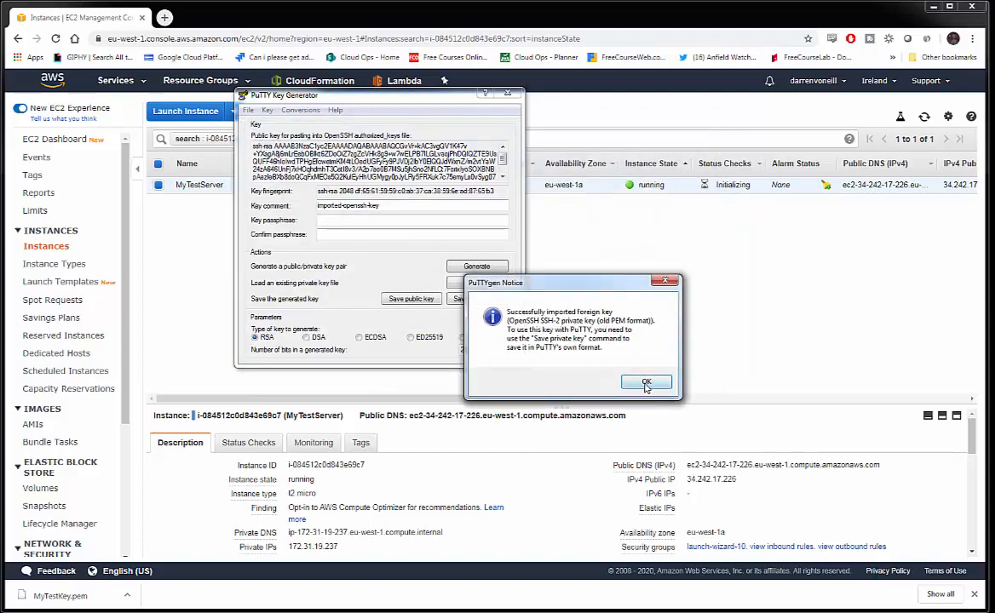
pyautogui.click(644, 380)
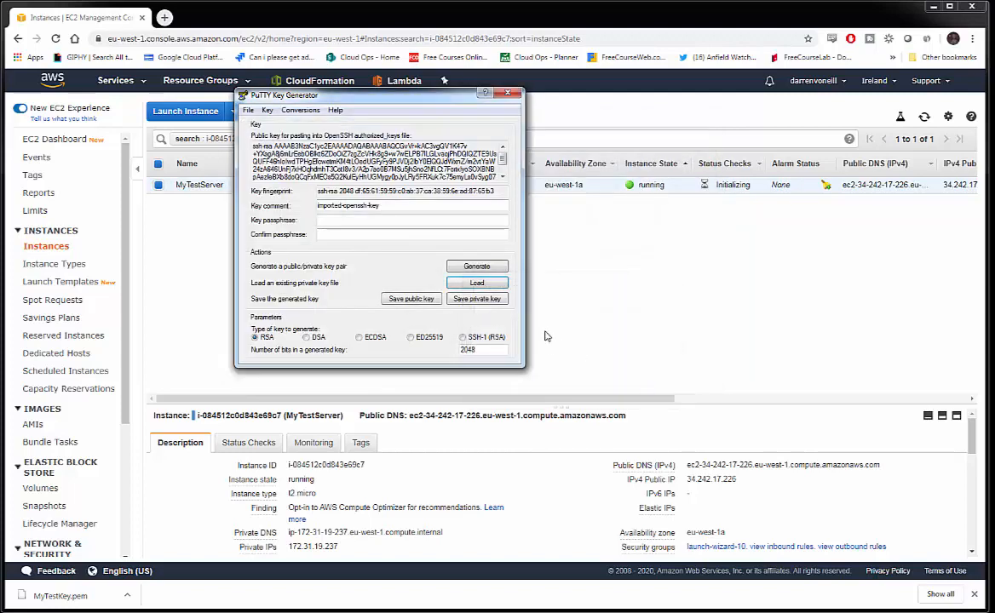
# - Save the private key without a passphrase as MyprivateKey in the Downloads folder and close PuTTY Key Generator
pyautogui.click(483, 299)
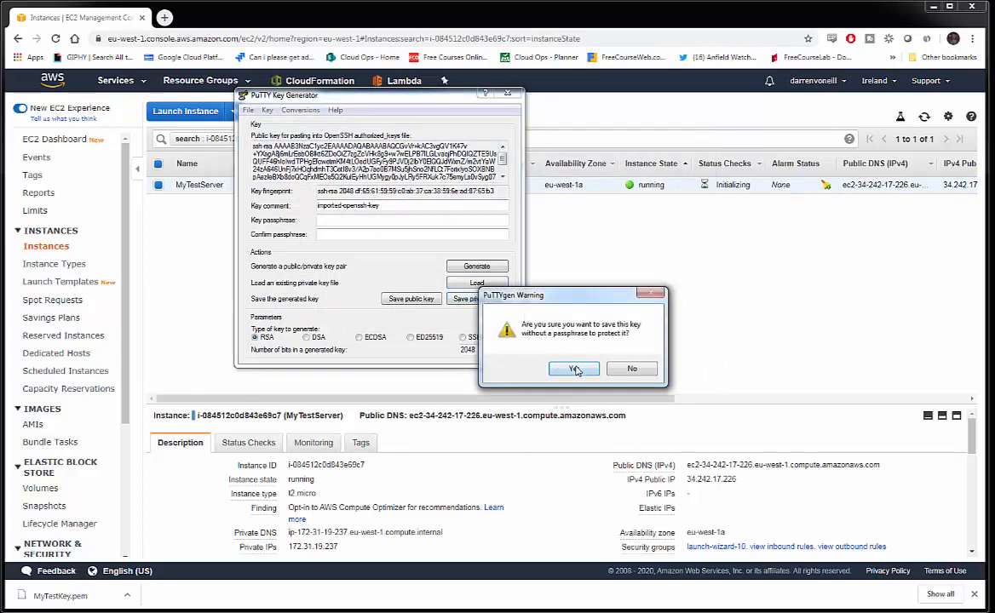
pyautogui.click(575, 369)
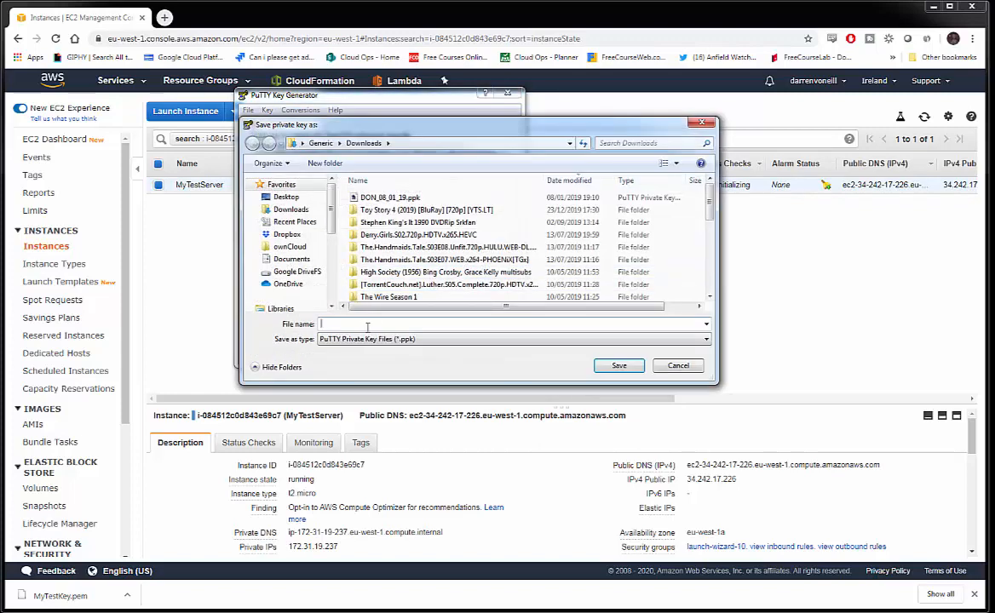
pyautogui.write('MyprivateKey')
pyautogui.click(620, 366)
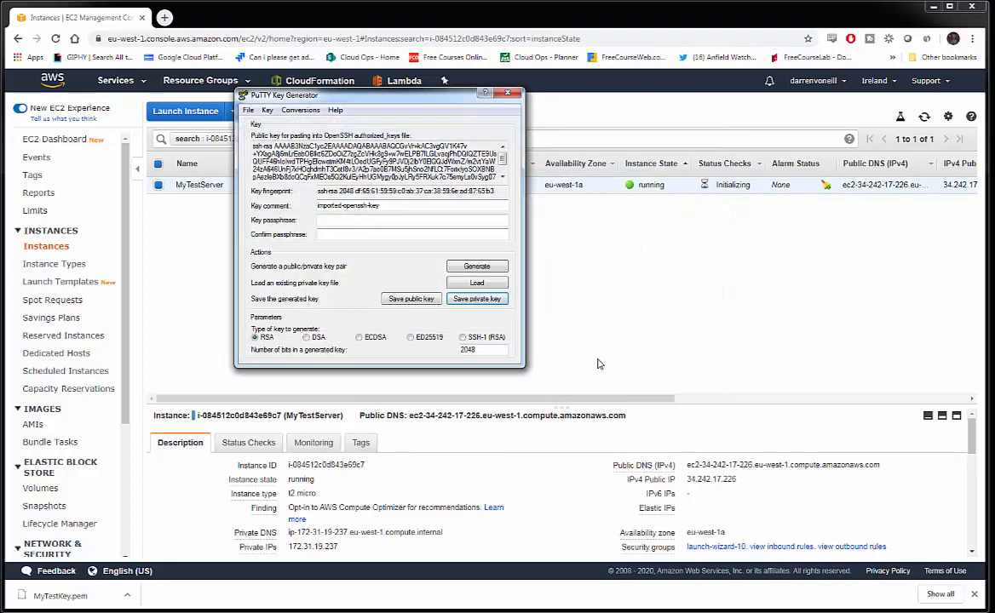
pyautogui.click(508, 92)
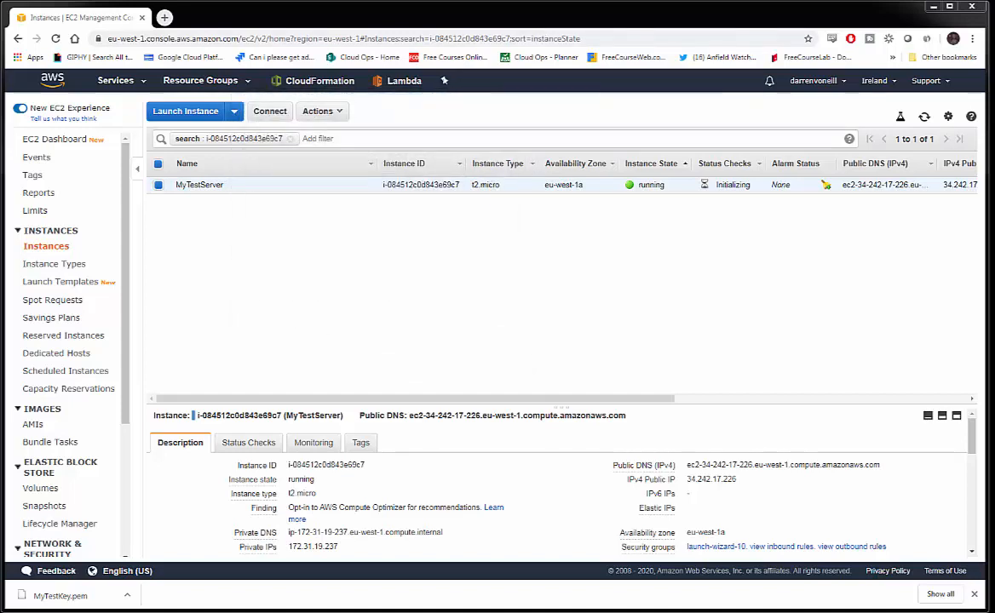
# - Switch to PuTTY Configuration and pick up the instance's Public DNS (IPv4) from its description for the host name
pyautogui.moveTo(219, 125); pyautogui.dragTo(399, 148)
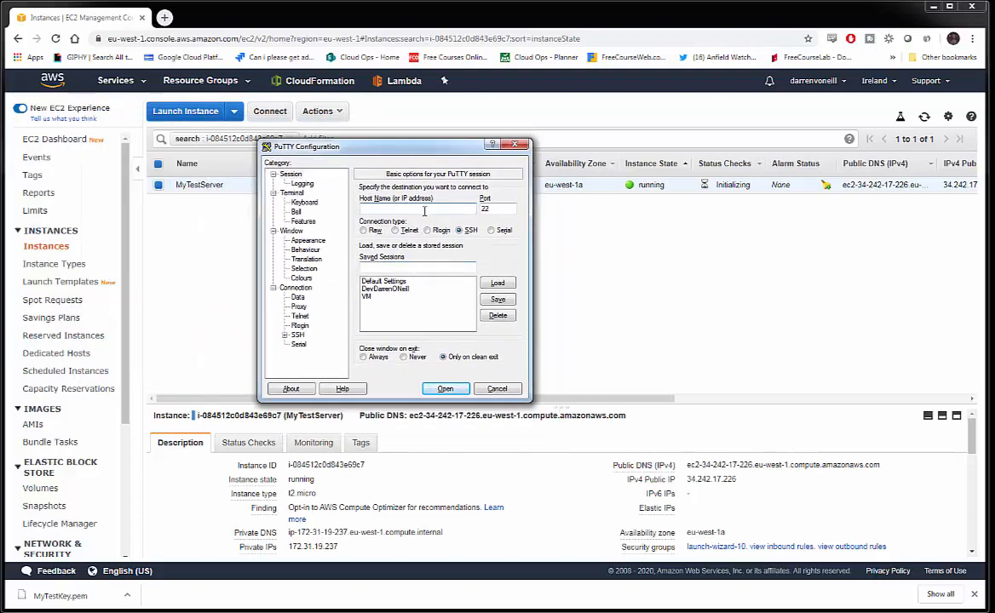
pyautogui.click(889, 465)
# - Select MyprivateKey.ppk from the Downloads folder as the private key file for SSH authentication
pyautogui.click(297, 336)
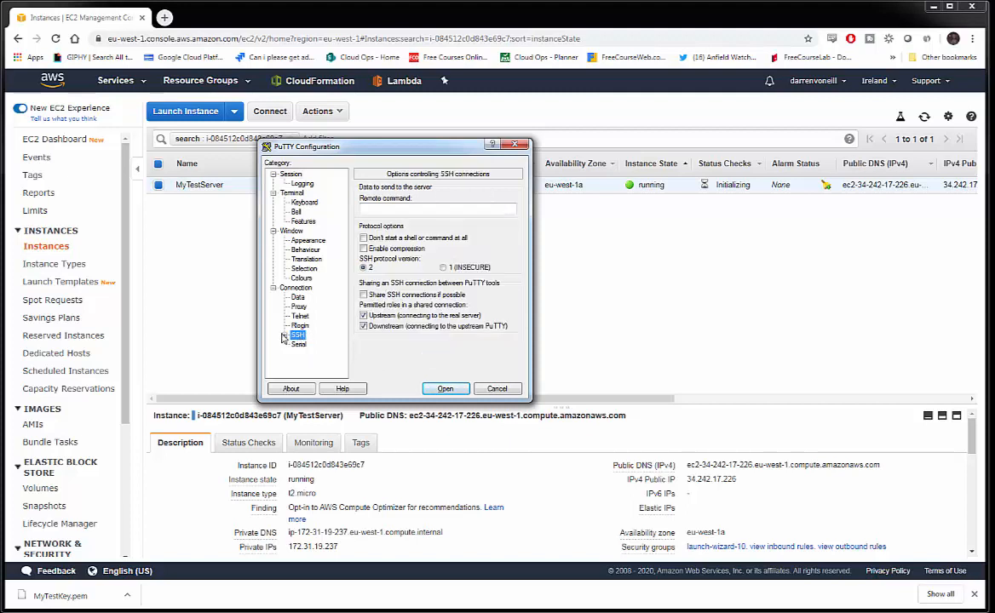
pyautogui.click(286, 338)
pyautogui.click(305, 325)
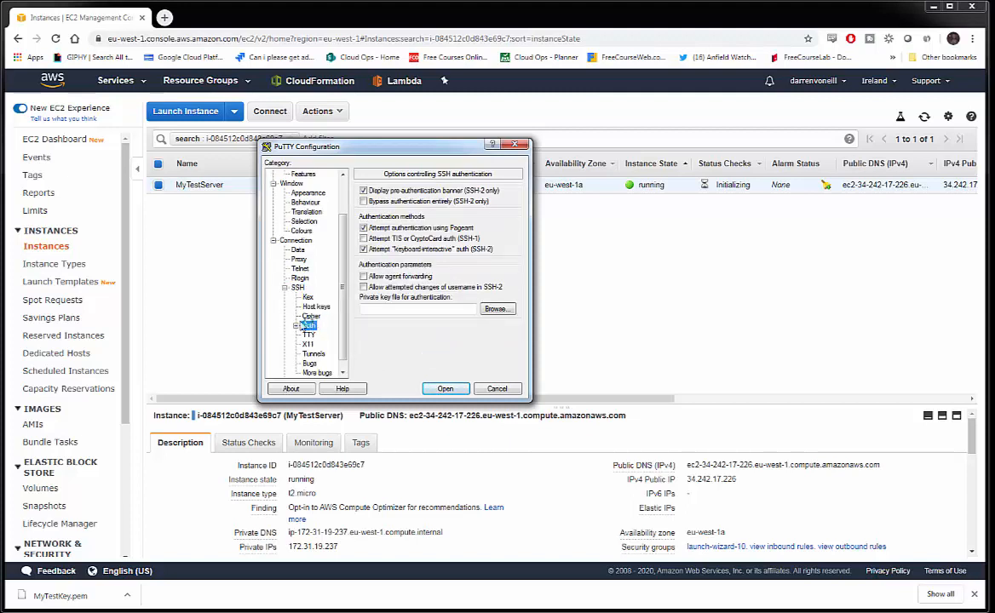
pyautogui.click(496, 309)
pyautogui.click(447, 239)
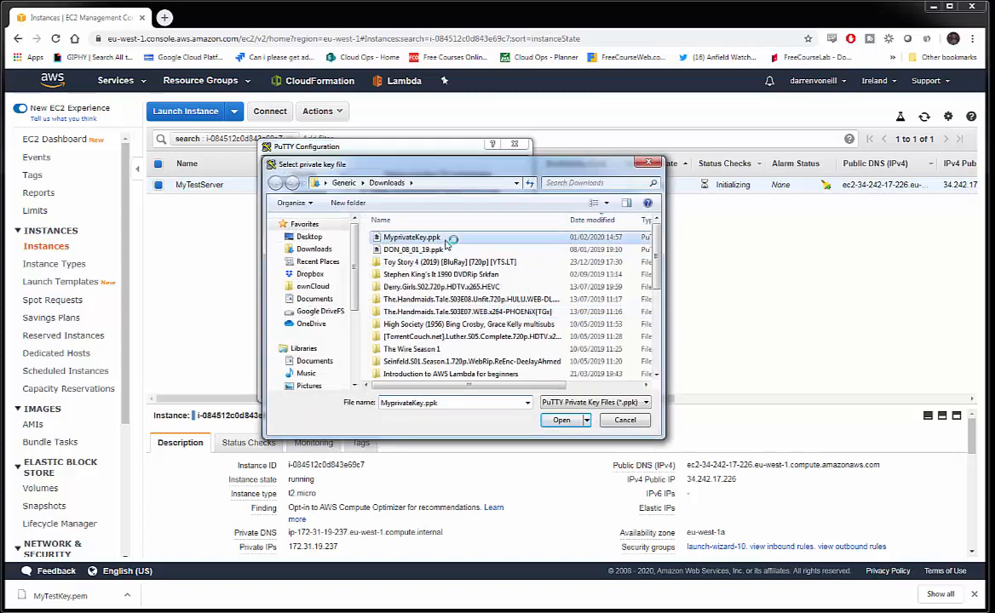
pyautogui.click(578, 421)
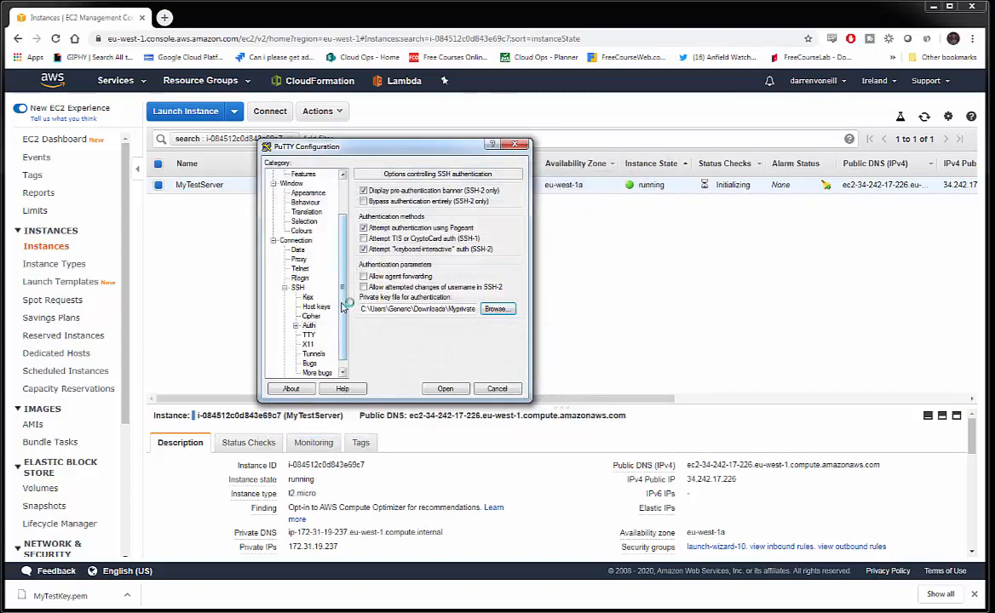
# - Open the SSH session to 34.242.17.226 on port 22 and log in as ec2-user
pyautogui.click(283, 173)
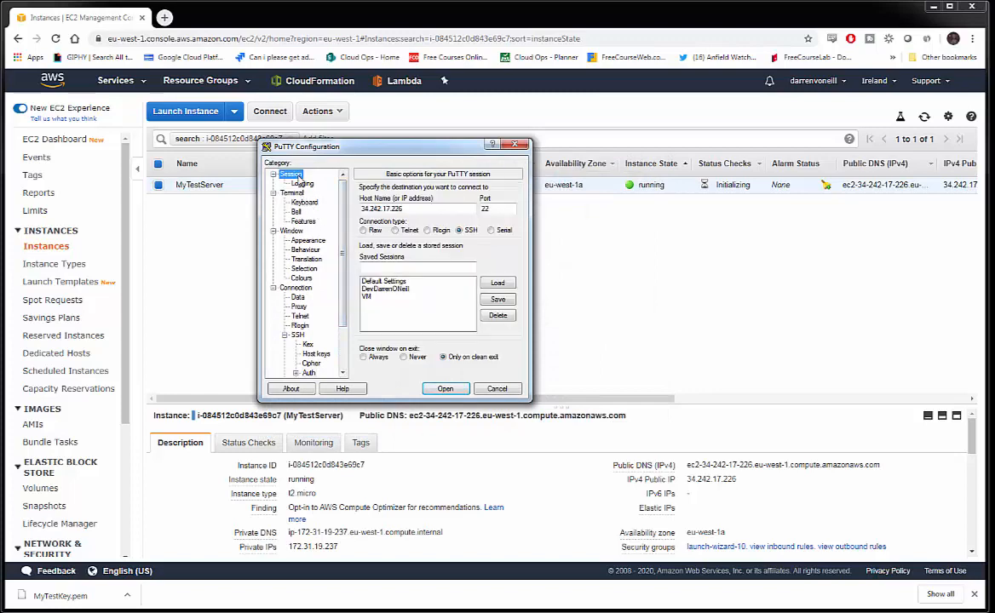
pyautogui.click(448, 390)
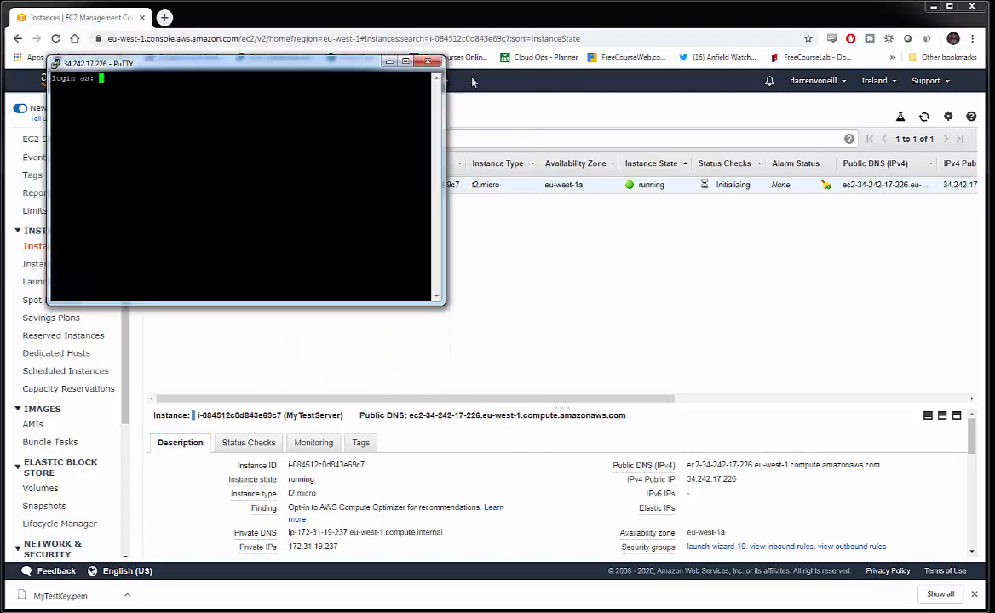
pyautogui.moveTo(311, 58); pyautogui.dragTo(628, 101)
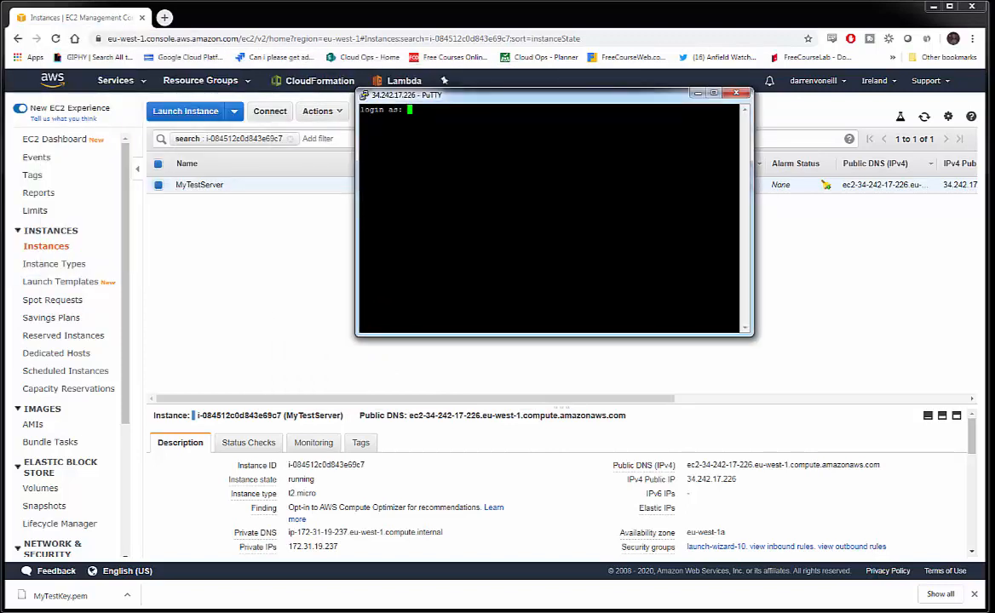
pyautogui.write('ec2-user')
pyautogui.press('Return')
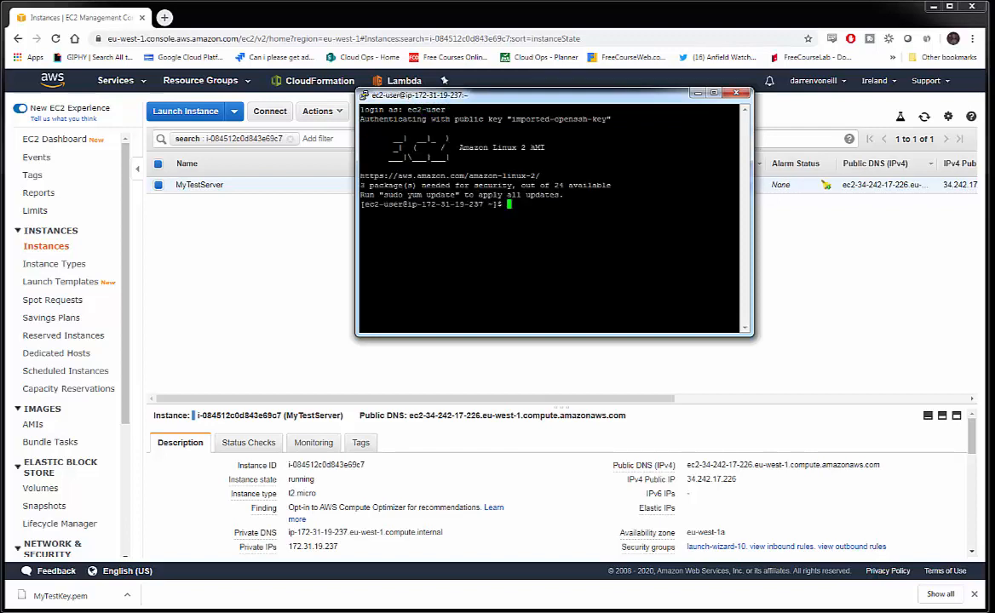
pyautogui.moveTo(550, 148); pyautogui.dragTo(460, 147)
pyautogui.click(460, 147)
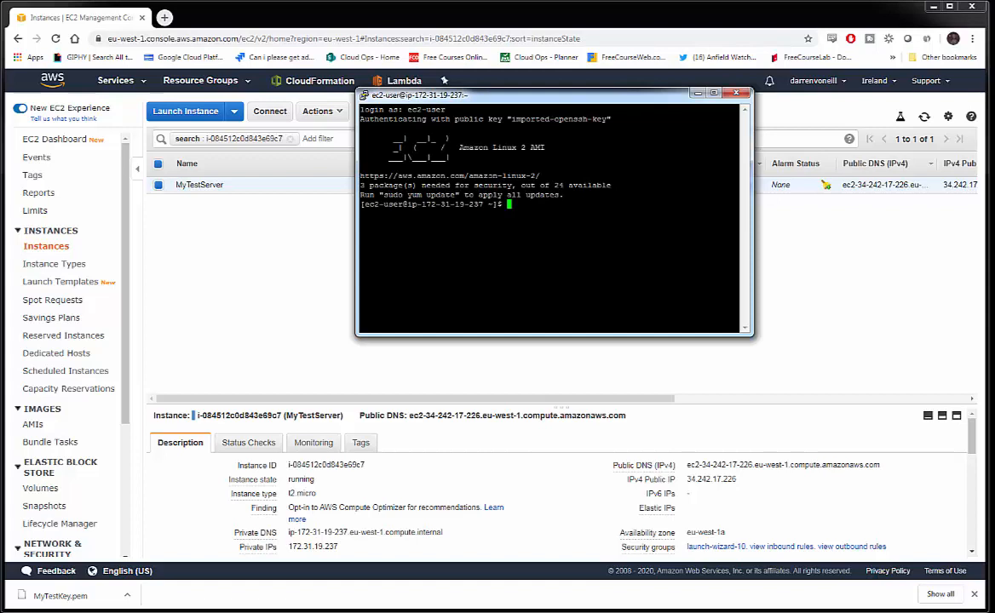